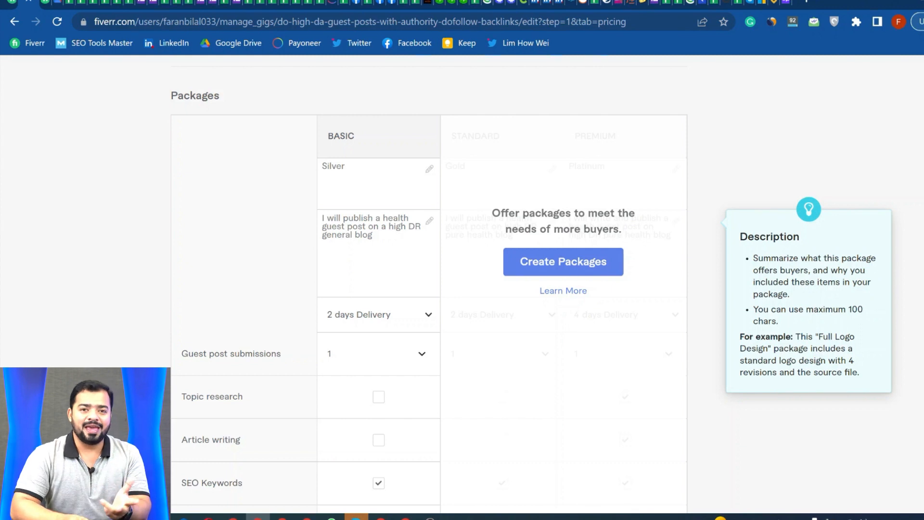
Turn on the option to offer Basic, Standard and Premium packages for the gig
{"action": "scroll", "coordinate": [528, 368], "scroll_direction": "up", "scroll_amount": 3}
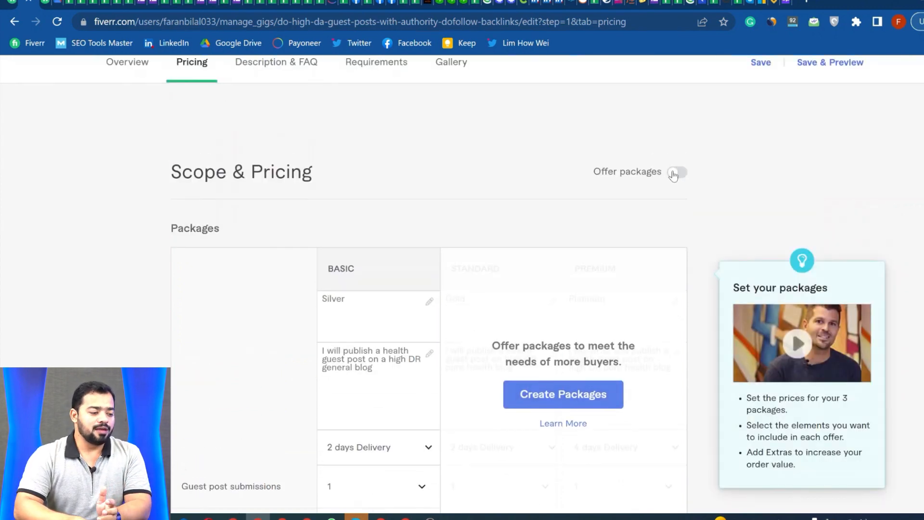
{"action": "left_click", "coordinate": [678, 173]}
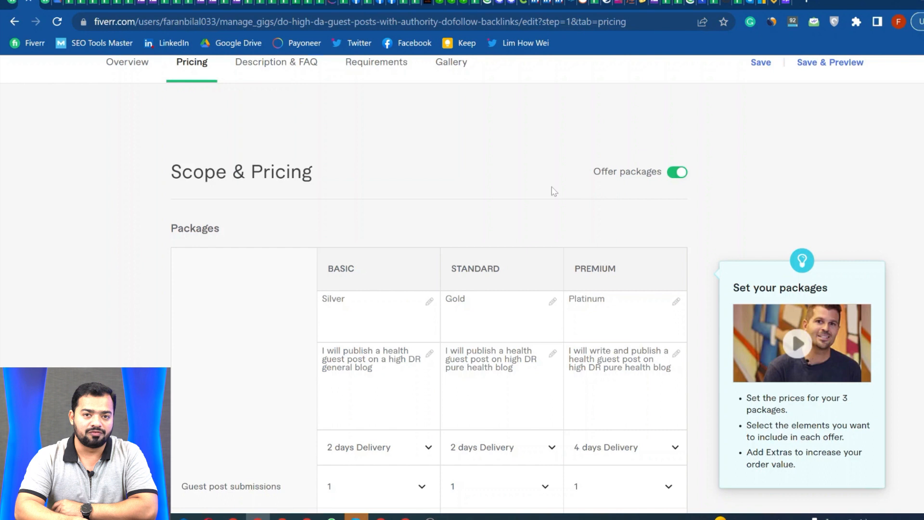
Examine the Basic, Standard and Premium package descriptions, comparing what each includes and which type of blog it targets
{"action": "scroll", "coordinate": [481, 267], "scroll_direction": "down", "scroll_amount": 3}
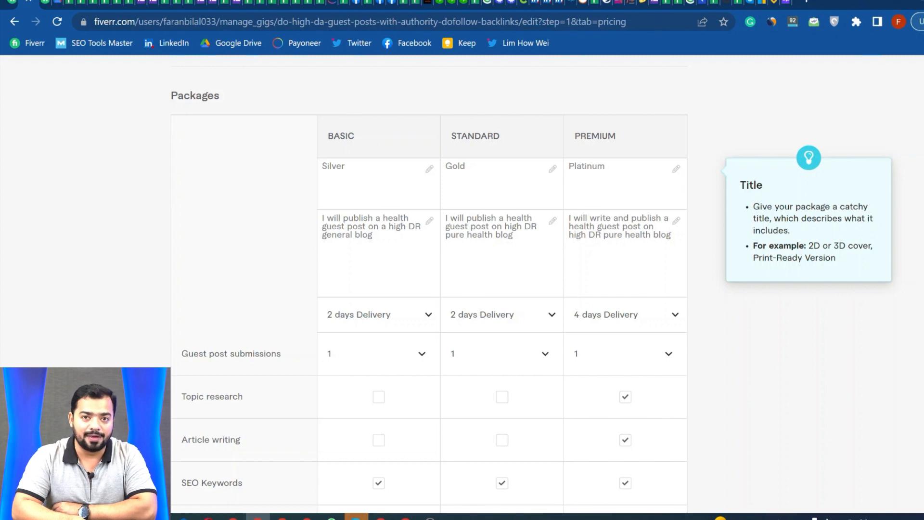
{"action": "scroll", "coordinate": [347, 144], "scroll_direction": "down", "scroll_amount": 1}
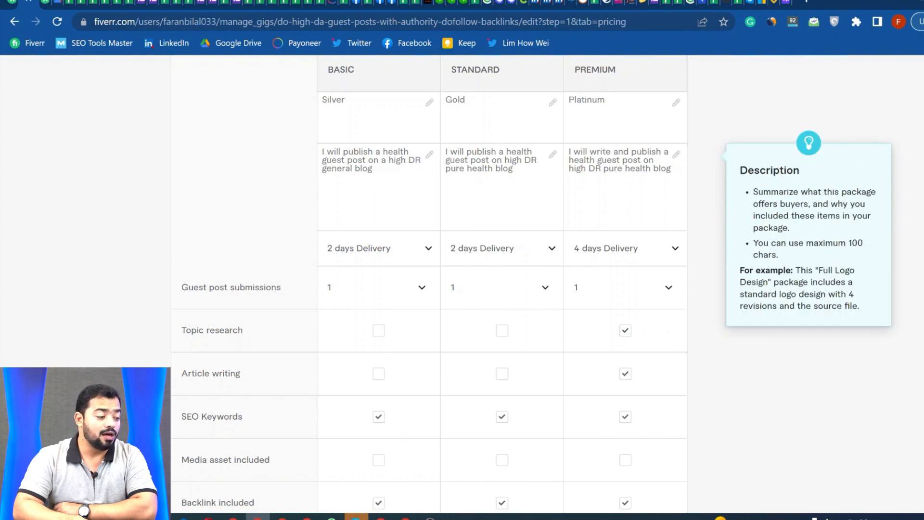
{"action": "mouse_move", "coordinate": [383, 152]}
{"action": "left_mouse_down"}
{"action": "mouse_move", "coordinate": [404, 153]}
{"action": "mouse_move", "coordinate": [365, 160]}
{"action": "left_mouse_up"}
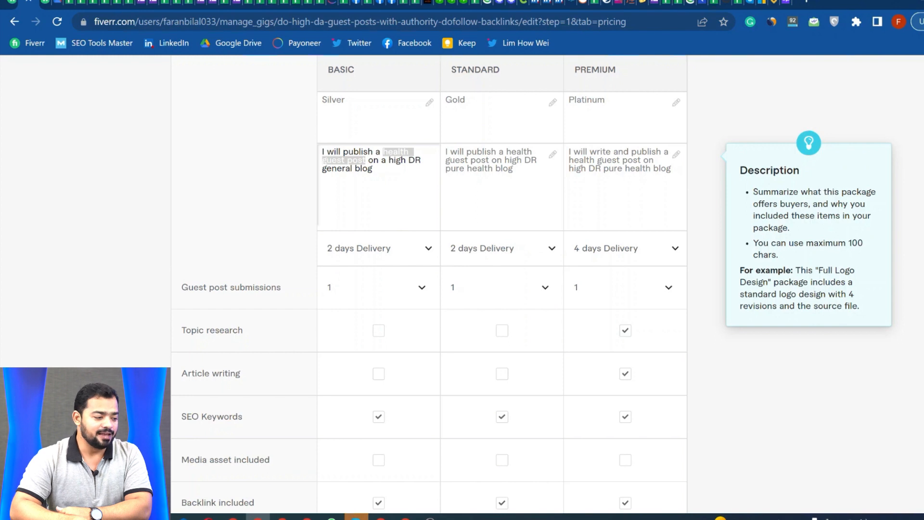
{"action": "left_click", "coordinate": [488, 168]}
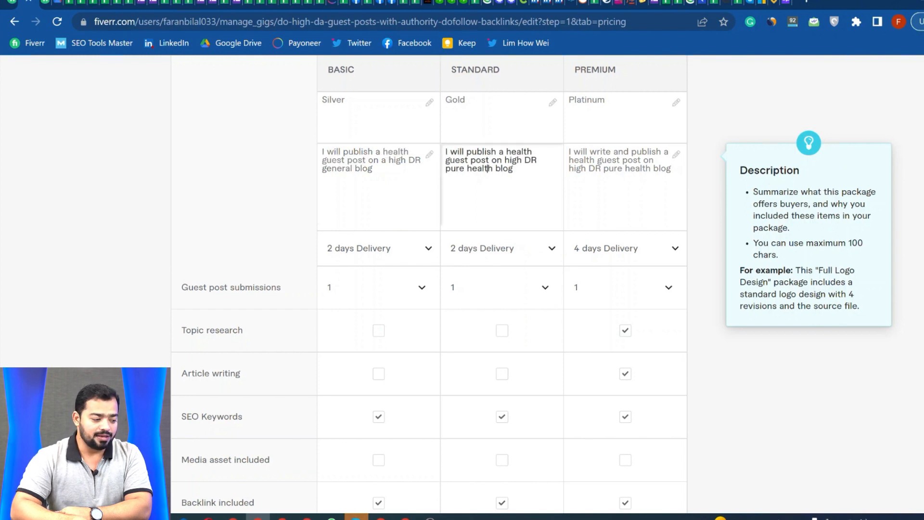
{"action": "mouse_move", "coordinate": [506, 152]}
{"action": "left_mouse_down"}
{"action": "mouse_move", "coordinate": [524, 152]}
{"action": "mouse_move", "coordinate": [489, 160]}
{"action": "left_mouse_up"}
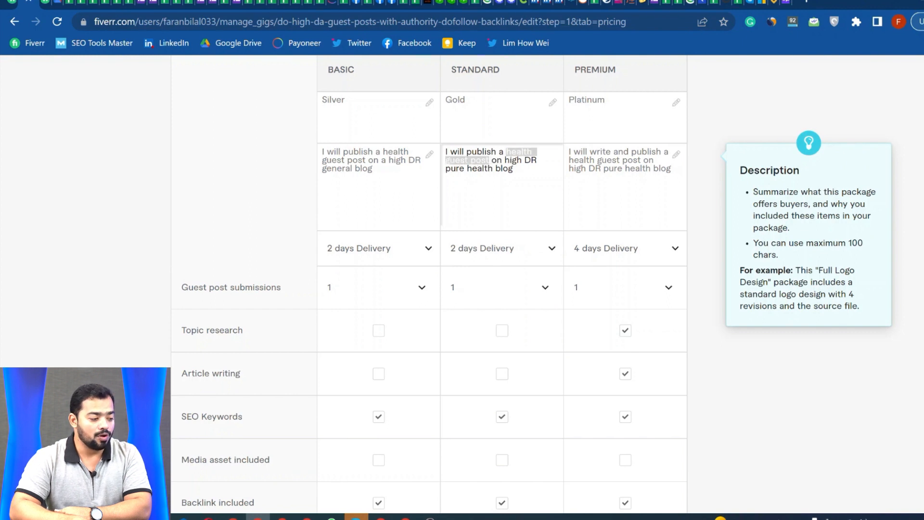
{"action": "left_click", "coordinate": [373, 169]}
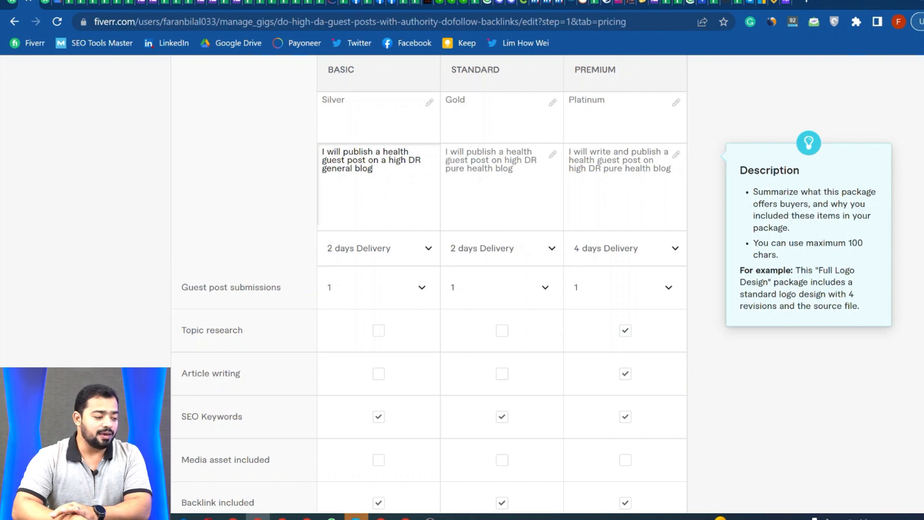
{"action": "mouse_move", "coordinate": [383, 152]}
{"action": "left_mouse_down"}
{"action": "mouse_move", "coordinate": [394, 161]}
{"action": "mouse_move", "coordinate": [321, 169]}
{"action": "left_mouse_up"}
{"action": "left_click", "coordinate": [374, 169]}
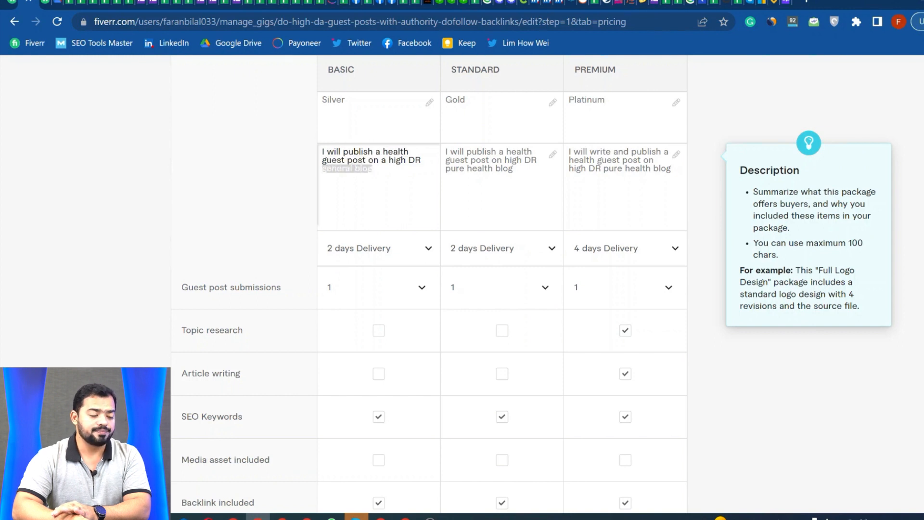
{"action": "left_click", "coordinate": [373, 169]}
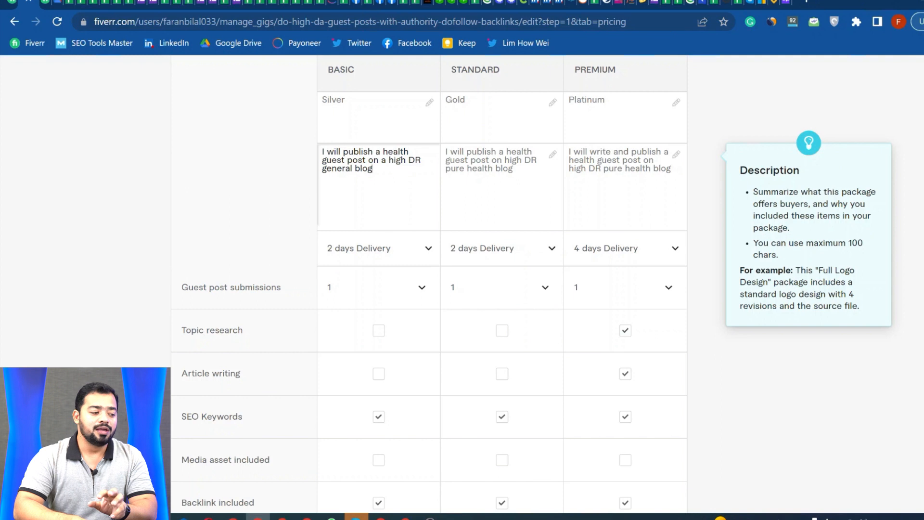
{"action": "left_click_drag", "start_coordinate": [513, 168], "coordinate": [444, 175]}
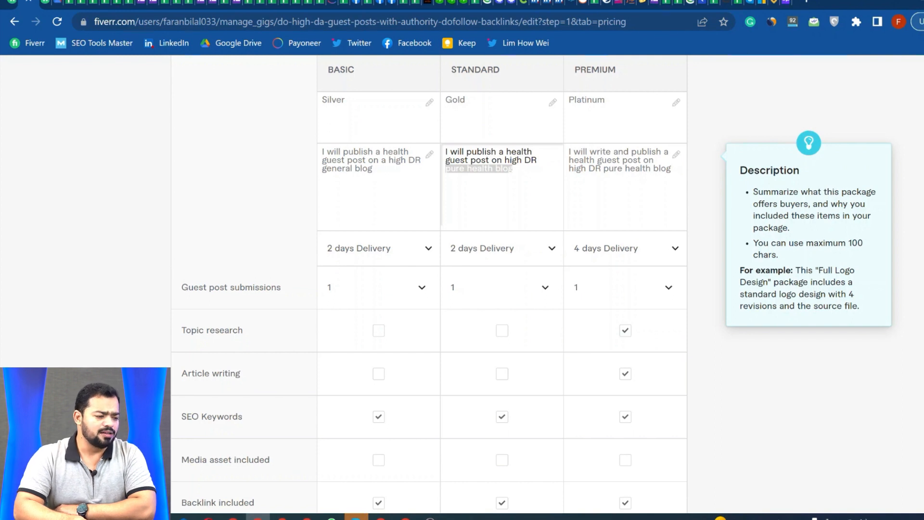
{"action": "left_click", "coordinate": [502, 168]}
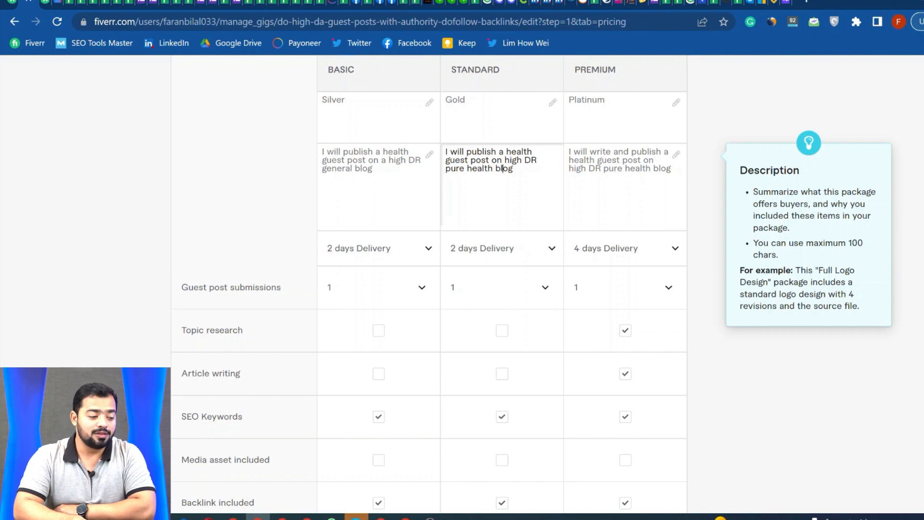
{"action": "left_click_drag", "start_coordinate": [590, 152], "coordinate": [656, 152]}
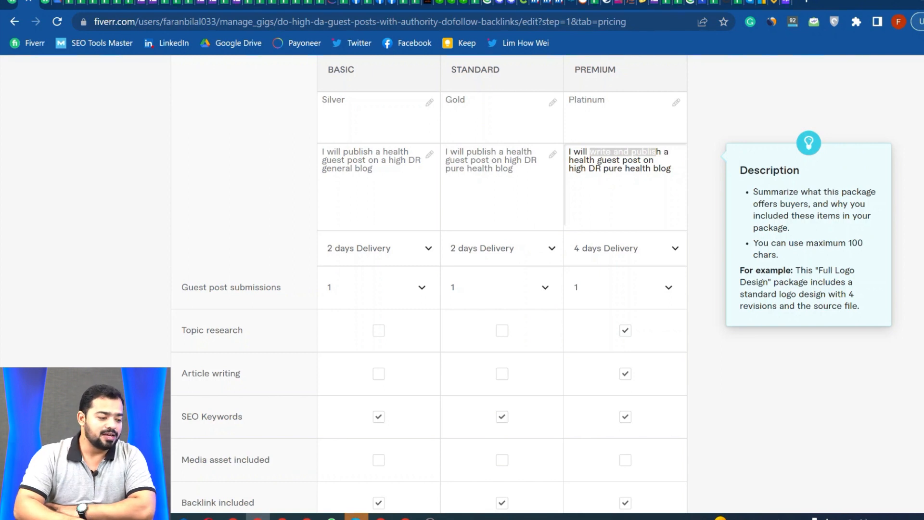
{"action": "left_click_drag", "start_coordinate": [569, 160], "coordinate": [641, 160]}
{"action": "left_click", "coordinate": [634, 168]}
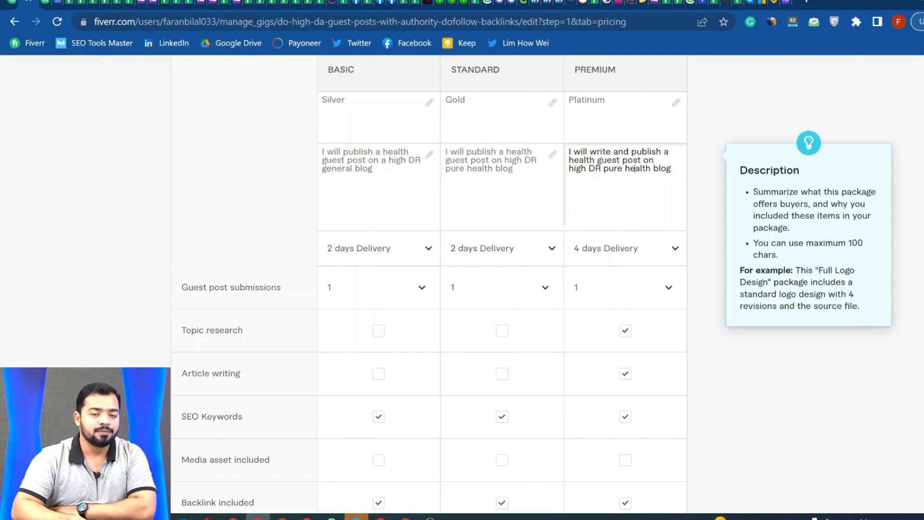
{"action": "scroll", "coordinate": [434, 253], "scroll_direction": "up", "scroll_amount": 1}
{"action": "scroll", "coordinate": [434, 253], "scroll_direction": "down", "scroll_amount": 1}
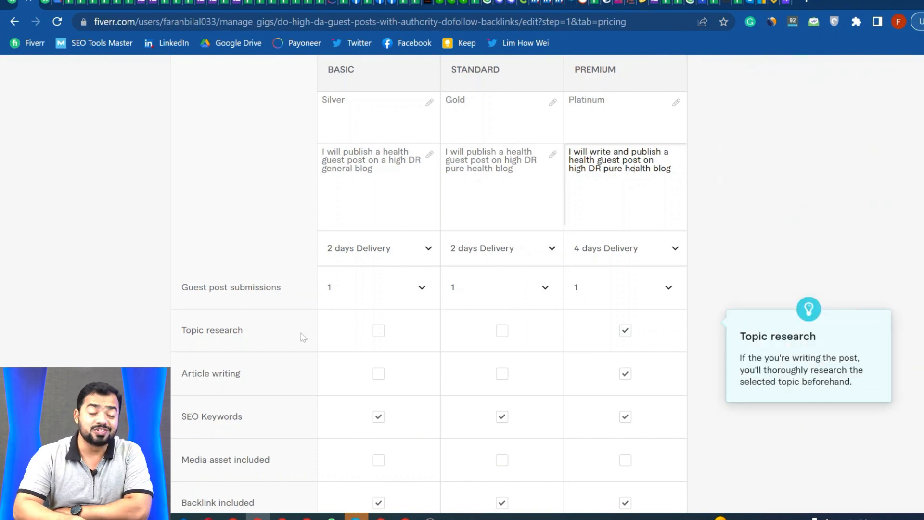
Remove SEO Keywords from the Basic and Standard packages
{"action": "scroll", "coordinate": [355, 295], "scroll_direction": "down", "scroll_amount": 1}
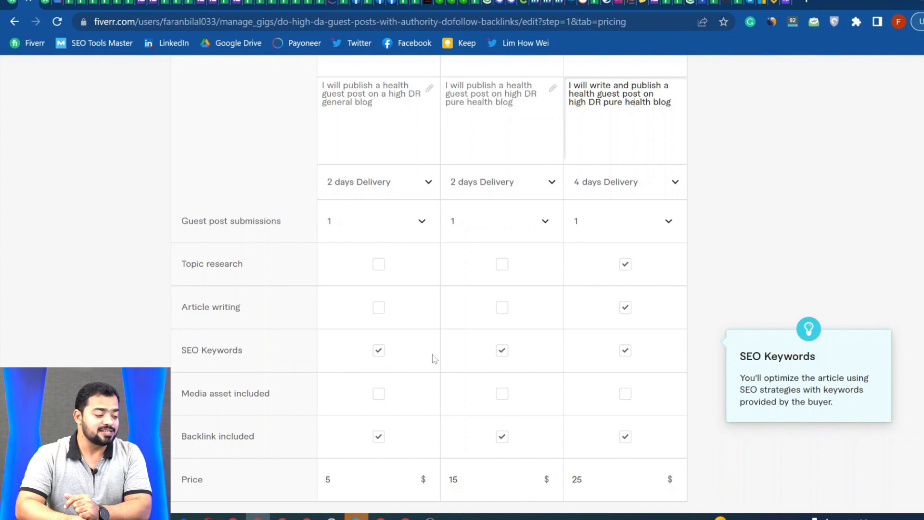
{"action": "left_click", "coordinate": [379, 354]}
{"action": "left_click", "coordinate": [378, 354]}
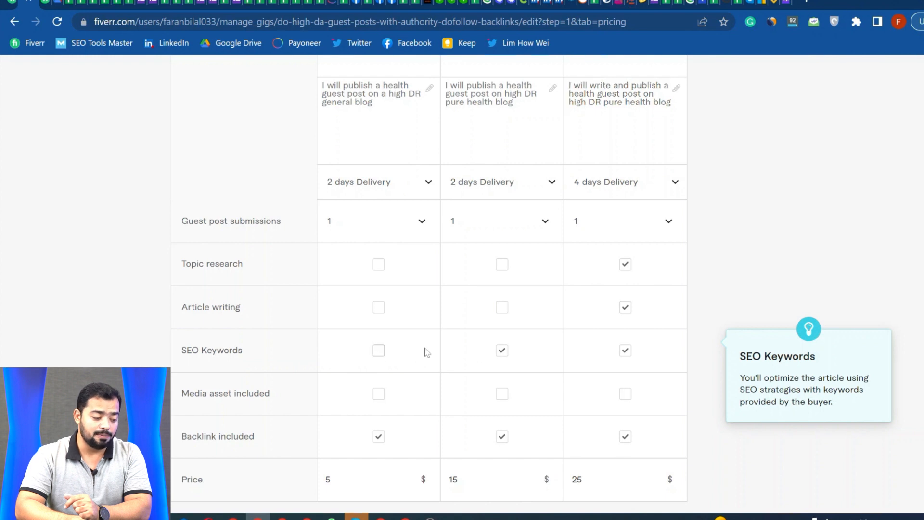
{"action": "left_click", "coordinate": [504, 356]}
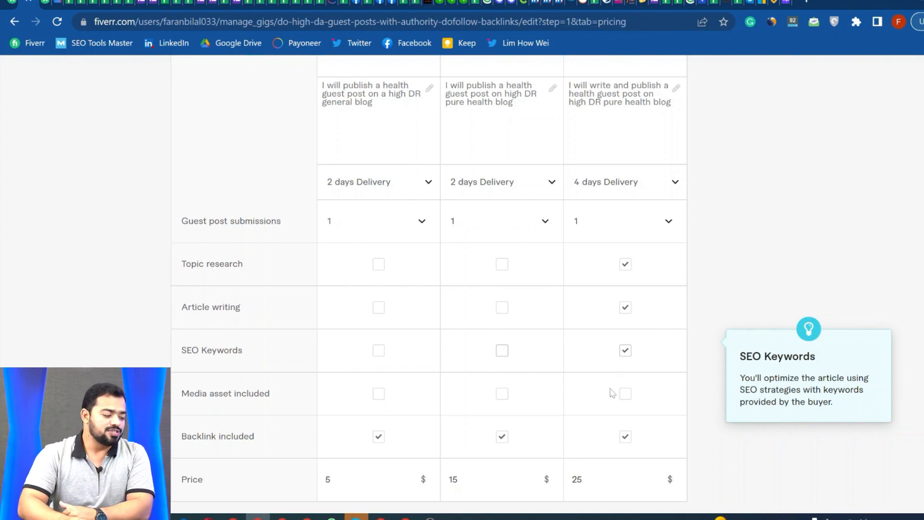
Include the media asset in the Premium, Standard and Basic packages
{"action": "scroll", "coordinate": [486, 413], "scroll_direction": "down", "scroll_amount": 1}
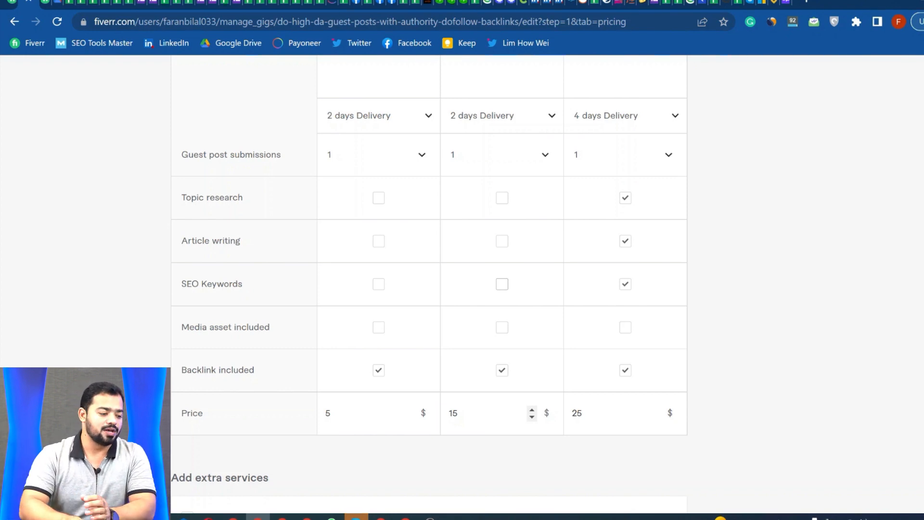
{"action": "mouse_move", "coordinate": [622, 334]}
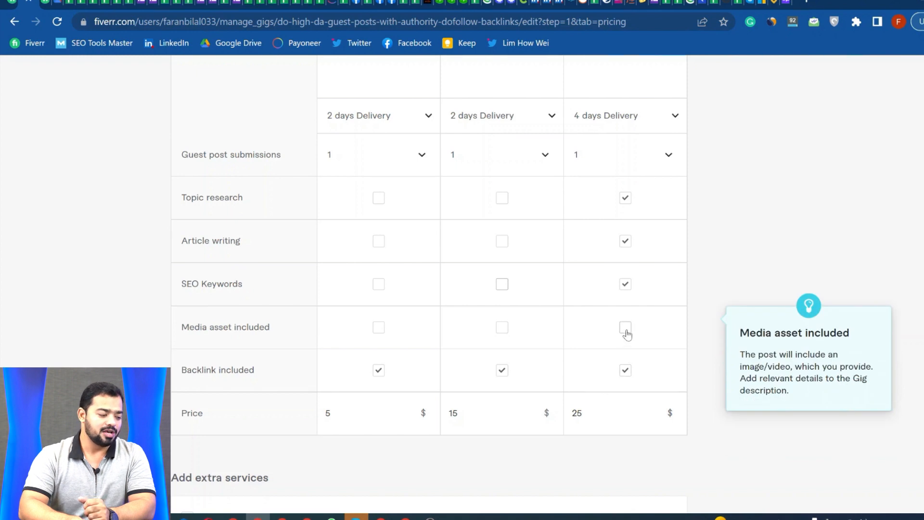
{"action": "left_click", "coordinate": [625, 331]}
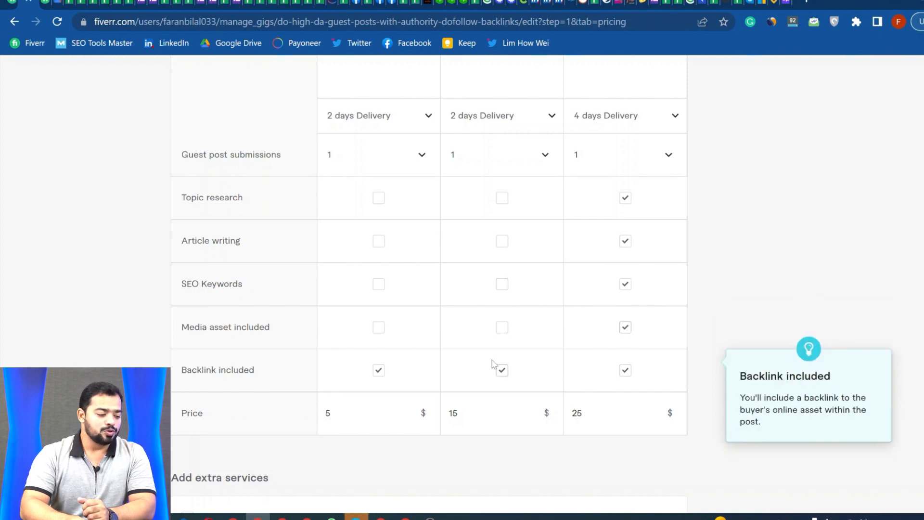
{"action": "left_click", "coordinate": [502, 331]}
{"action": "left_click", "coordinate": [383, 337]}
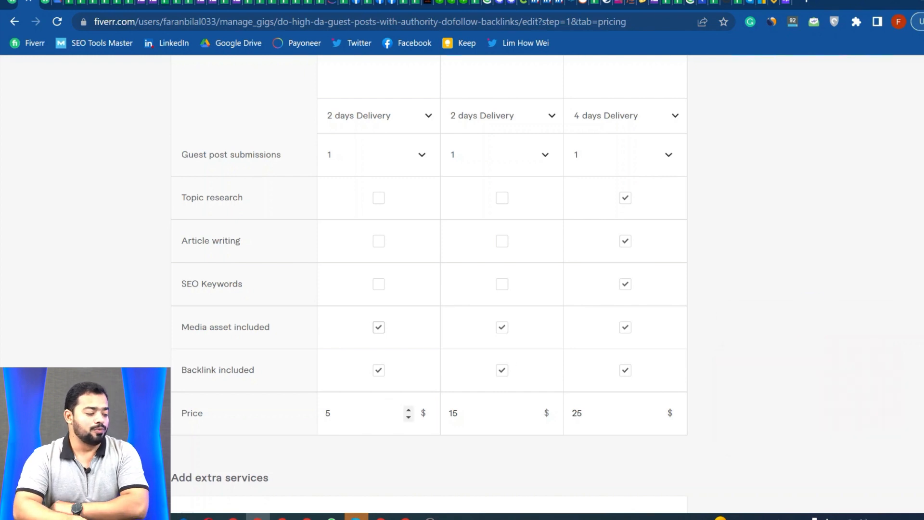
Review the prices of the Basic, Standard and Premium packages
{"action": "double_click", "coordinate": [327, 413]}
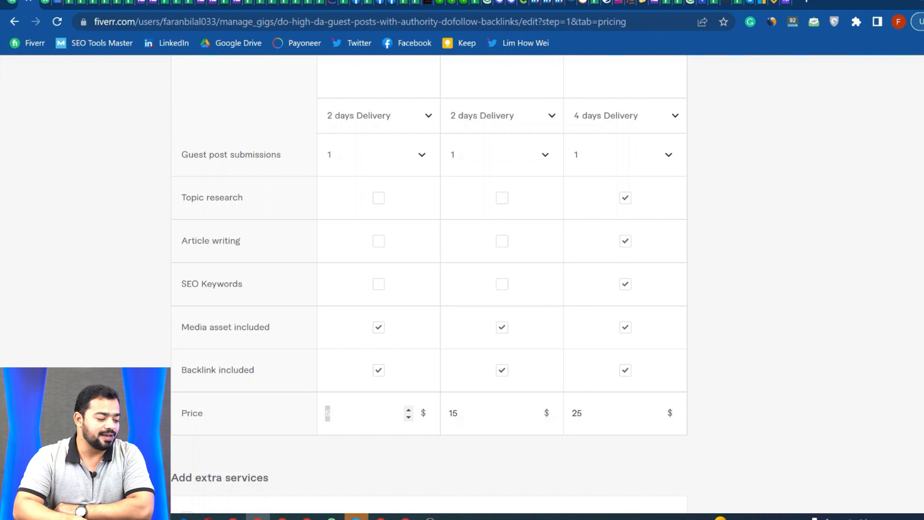
{"action": "left_click", "coordinate": [457, 413]}
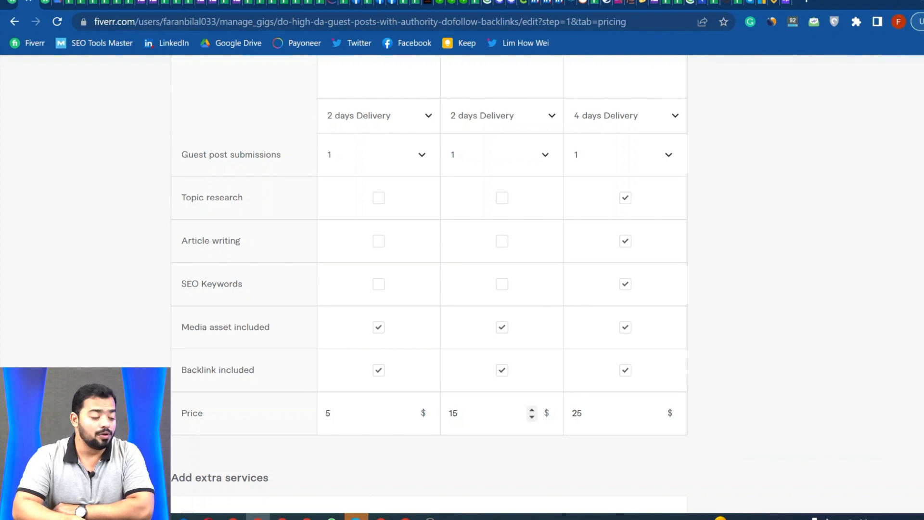
{"action": "left_click_drag", "start_coordinate": [458, 413], "coordinate": [452, 413]}
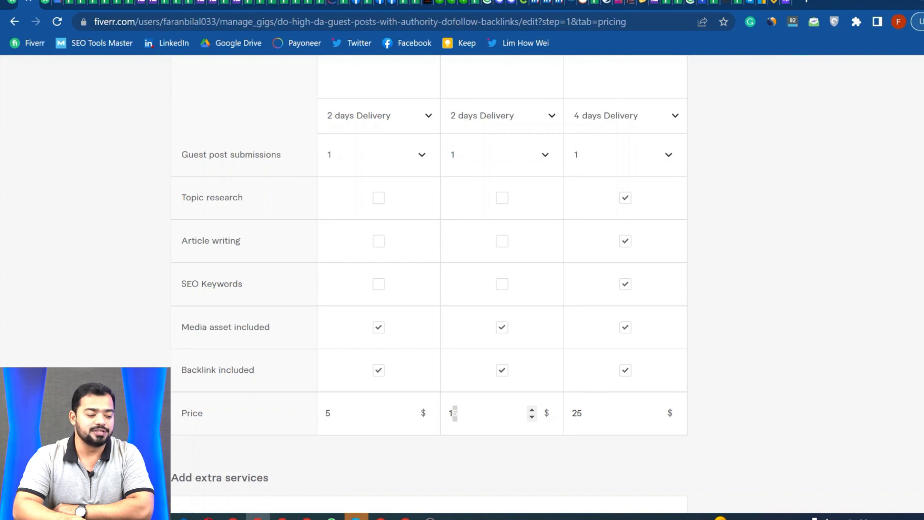
{"action": "left_click", "coordinate": [582, 413]}
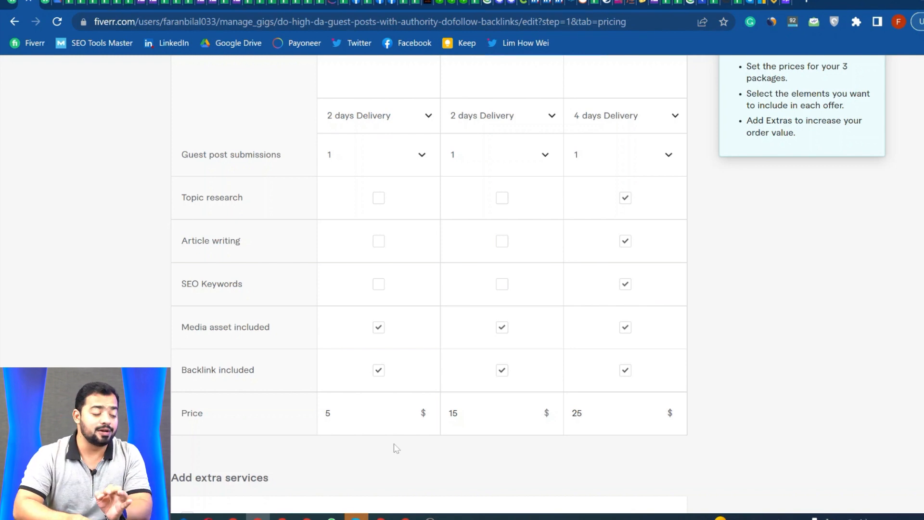
{"action": "double_click", "coordinate": [327, 412]}
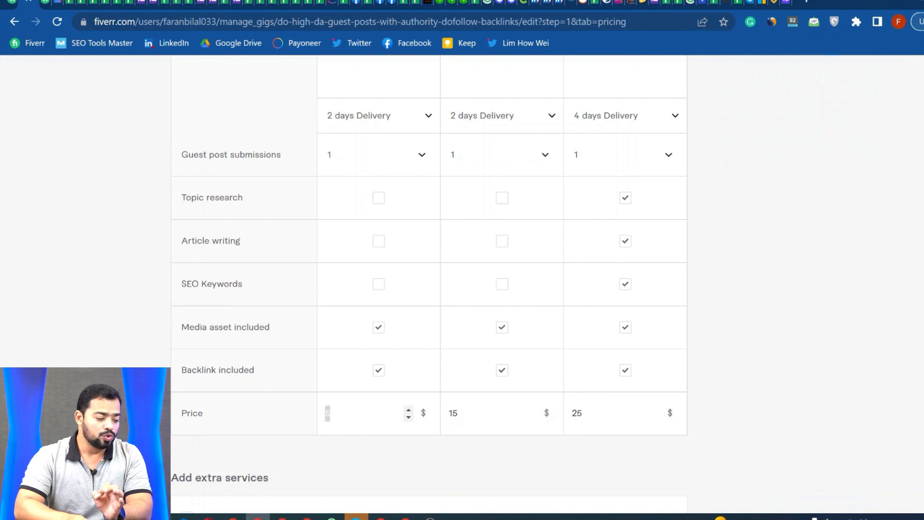
{"action": "left_click", "coordinate": [367, 460]}
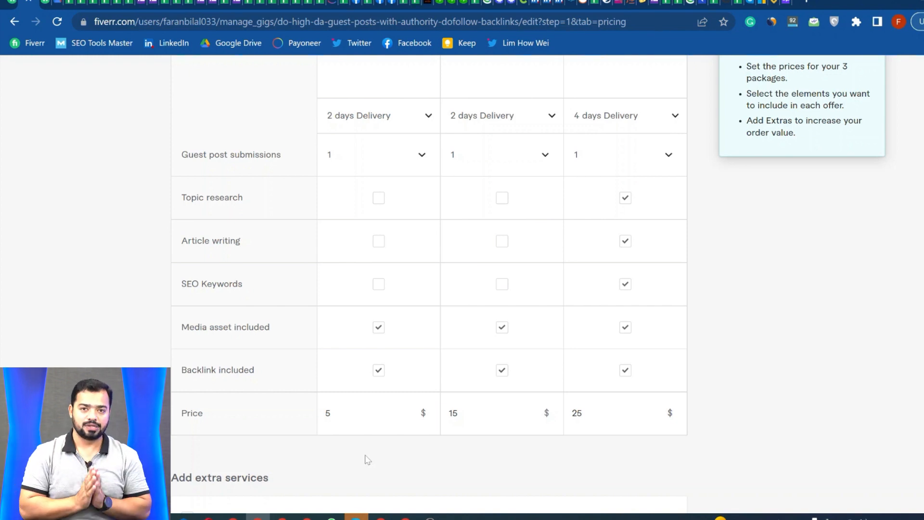
{"action": "left_click", "coordinate": [348, 429]}
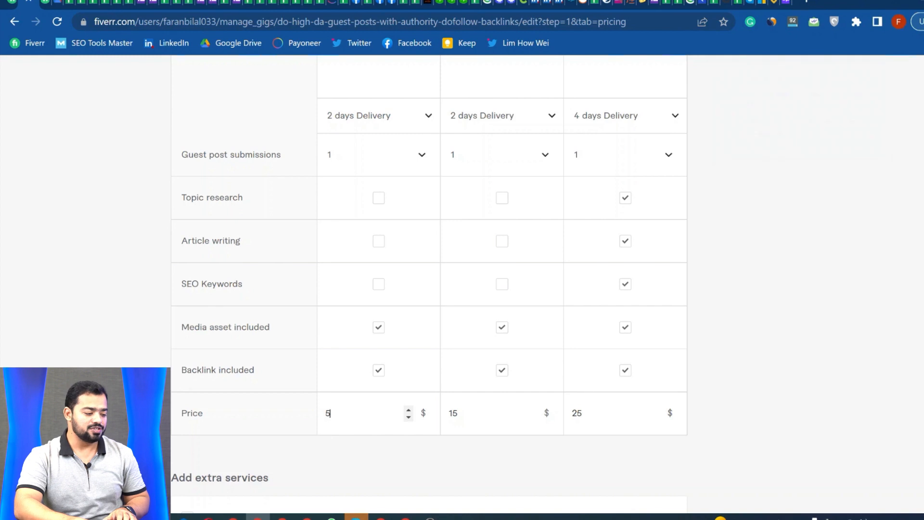
{"action": "left_click", "coordinate": [348, 432]}
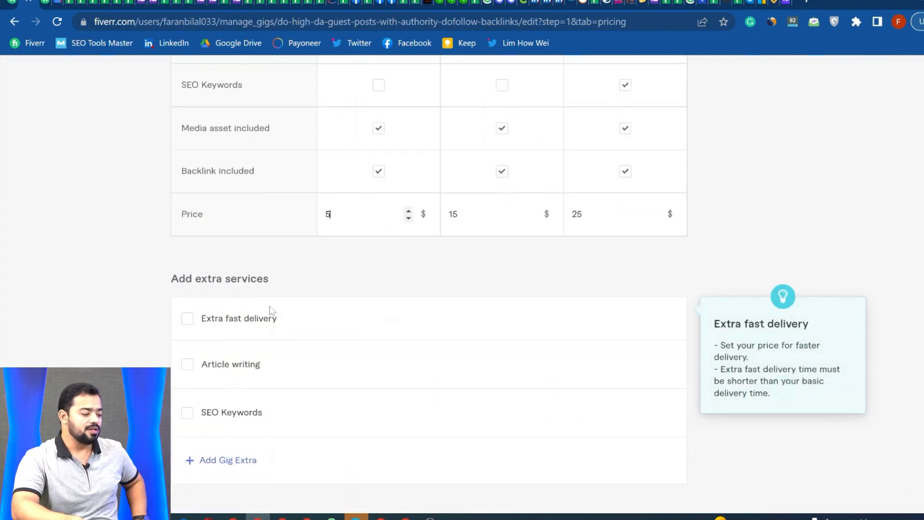
Offer extra fast delivery and set the Basic package to 1 day for an extra $5
{"action": "scroll", "coordinate": [295, 320], "scroll_direction": "down", "scroll_amount": 3}
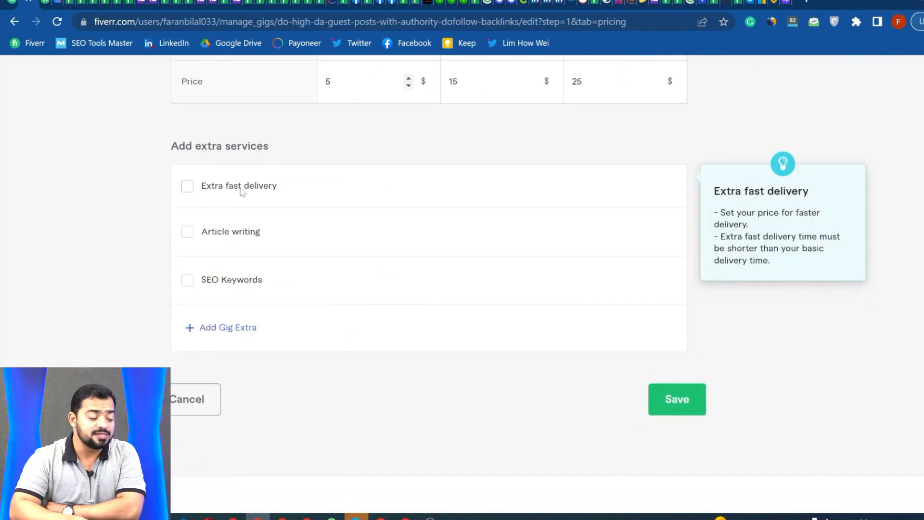
{"action": "left_click", "coordinate": [187, 193]}
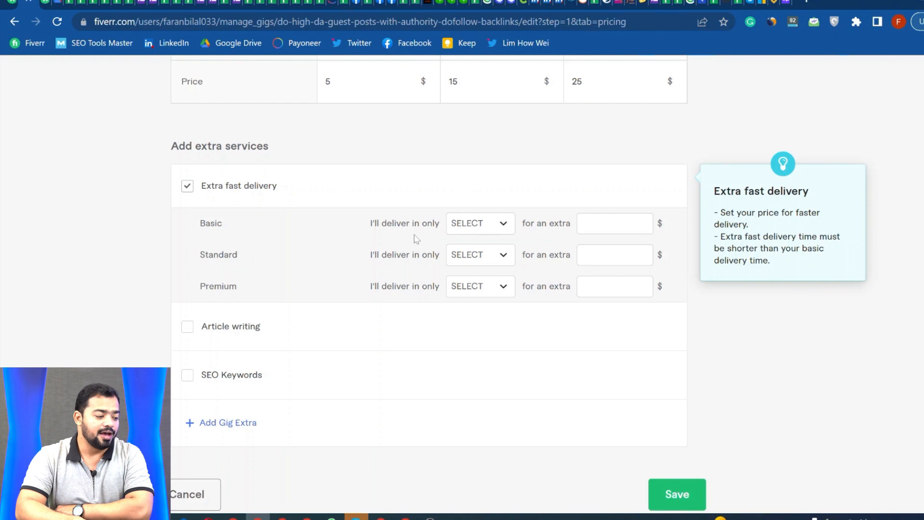
{"action": "left_click", "coordinate": [503, 226]}
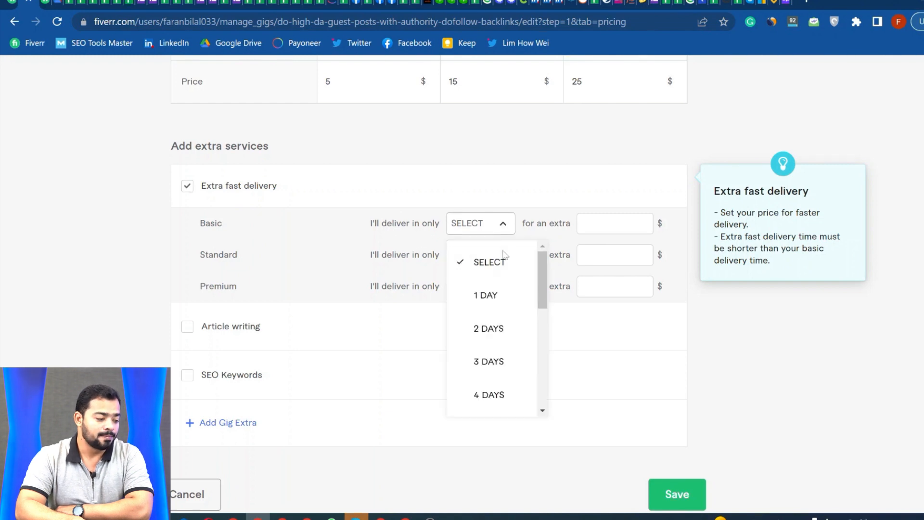
{"action": "left_click", "coordinate": [500, 307]}
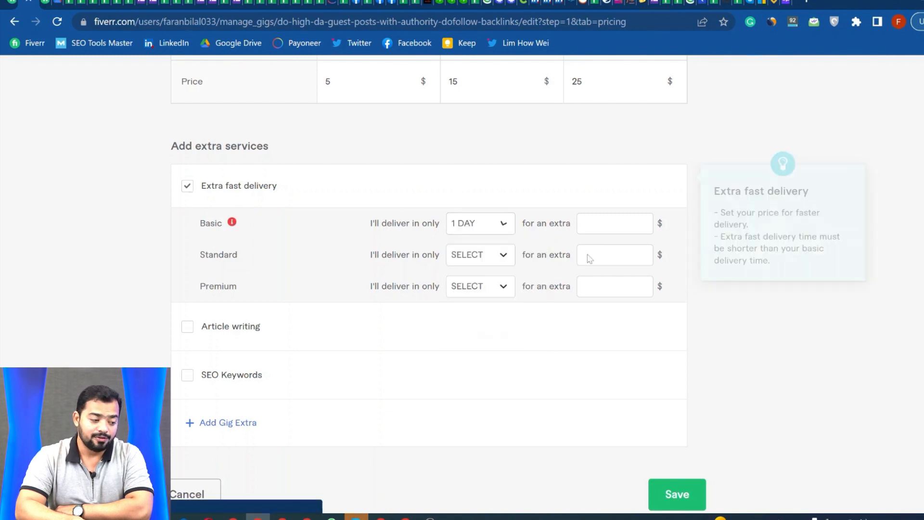
{"action": "left_click", "coordinate": [604, 226]}
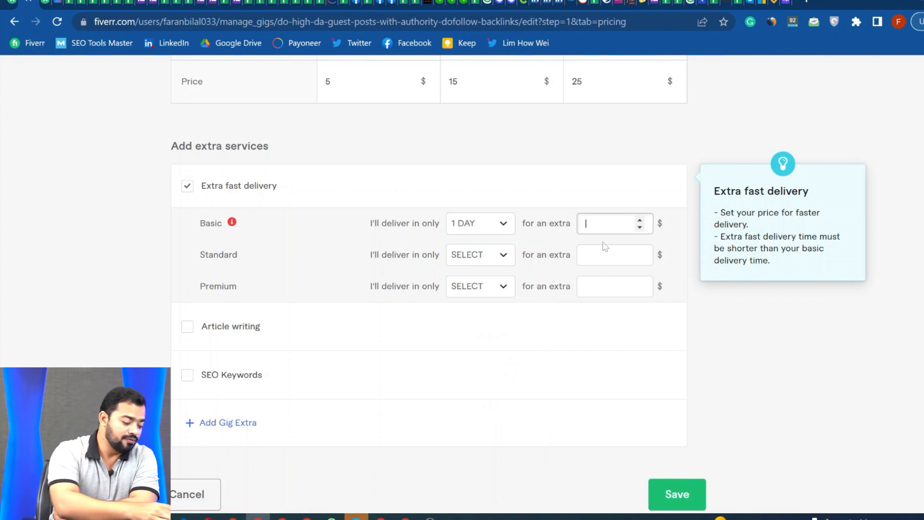
{"action": "type", "text": "5"}
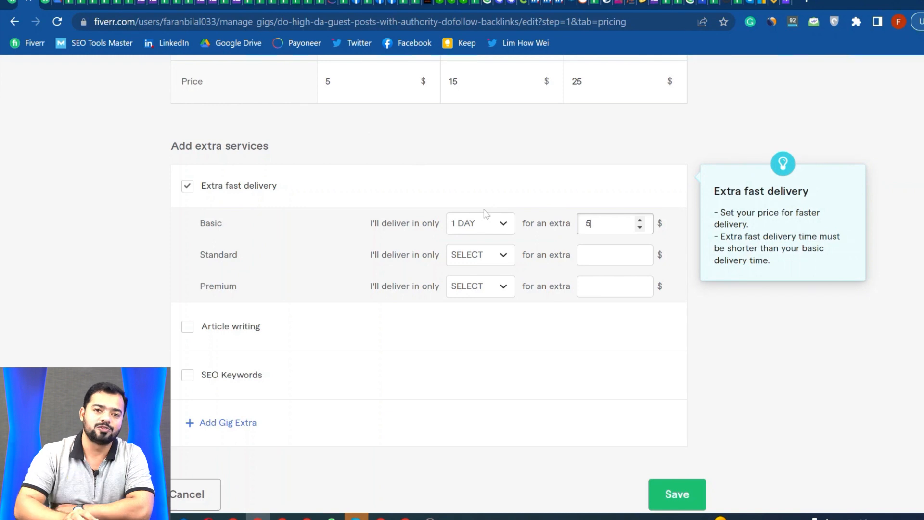
Set the Standard package's extra fast delivery to 1 day for an extra $5
{"action": "left_click", "coordinate": [506, 258]}
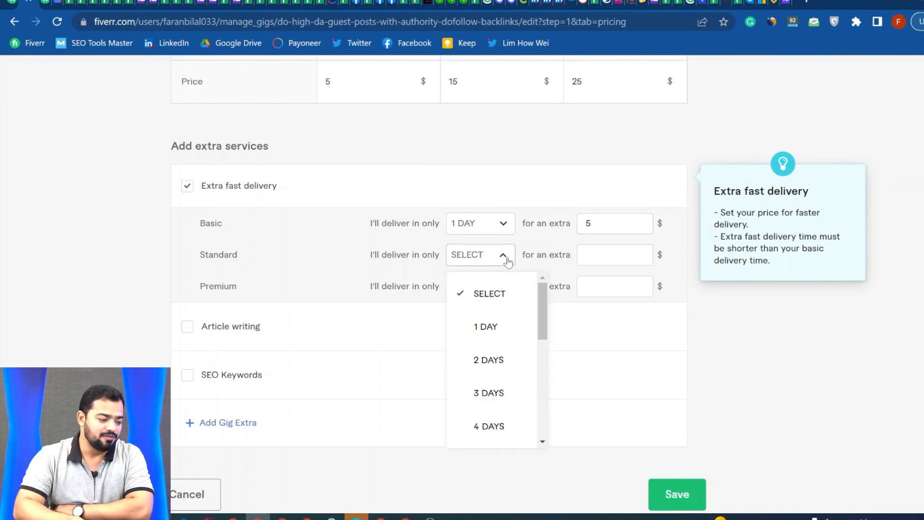
{"action": "left_click", "coordinate": [504, 338]}
{"action": "left_click", "coordinate": [607, 255]}
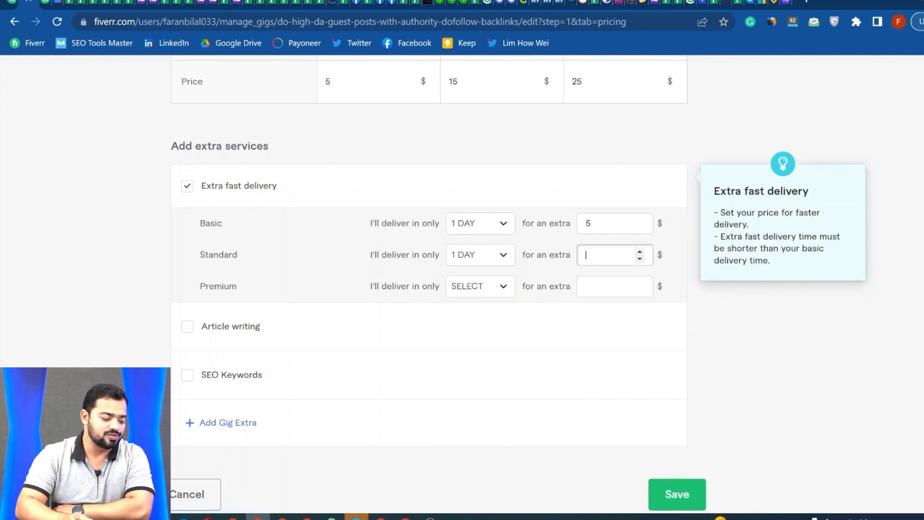
{"action": "type", "text": "5"}
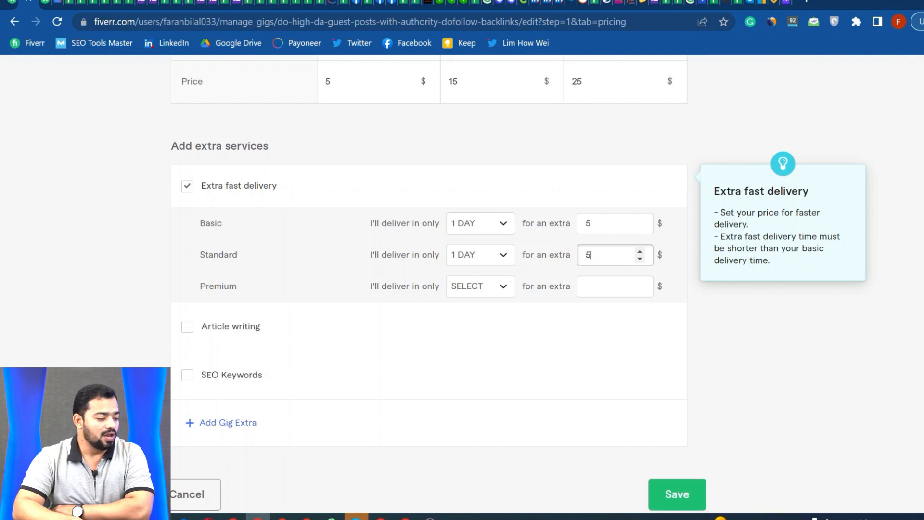
Set the Premium package's extra fast delivery to 2 days for an extra $10
{"action": "left_click", "coordinate": [503, 287]}
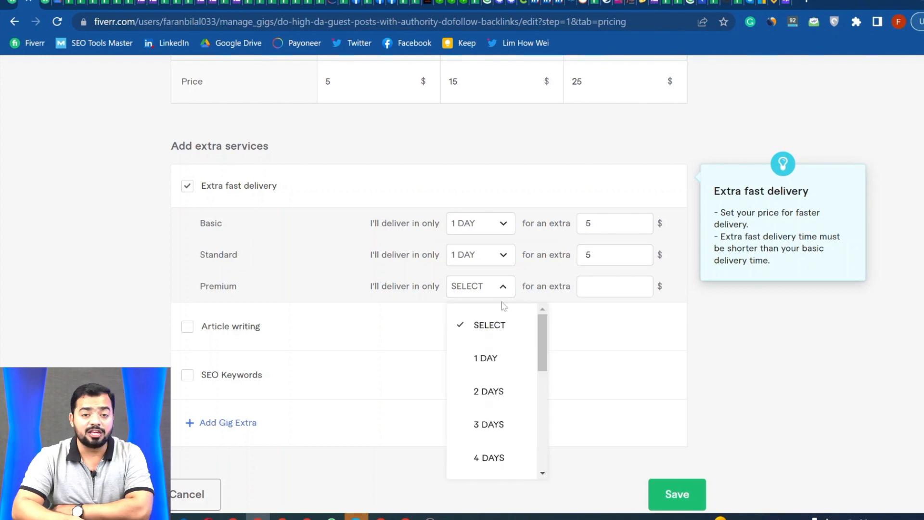
{"action": "left_click", "coordinate": [487, 394]}
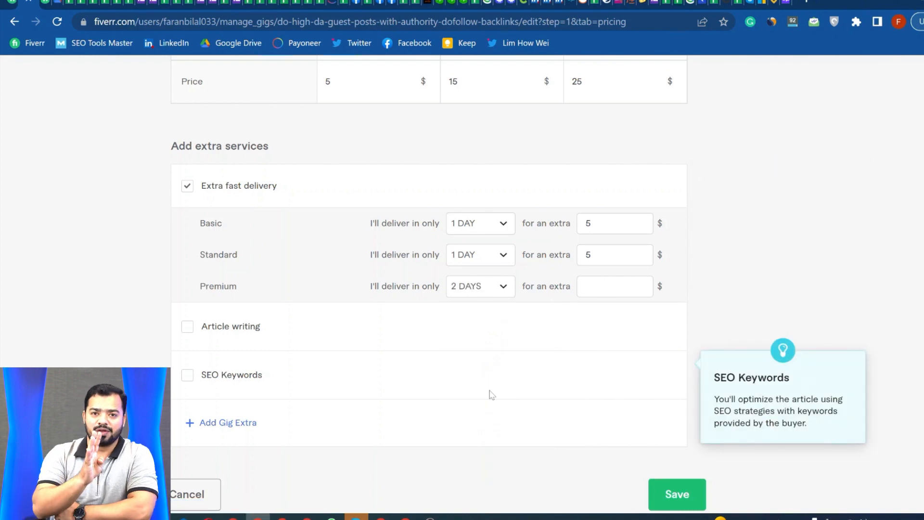
{"action": "left_click", "coordinate": [607, 286]}
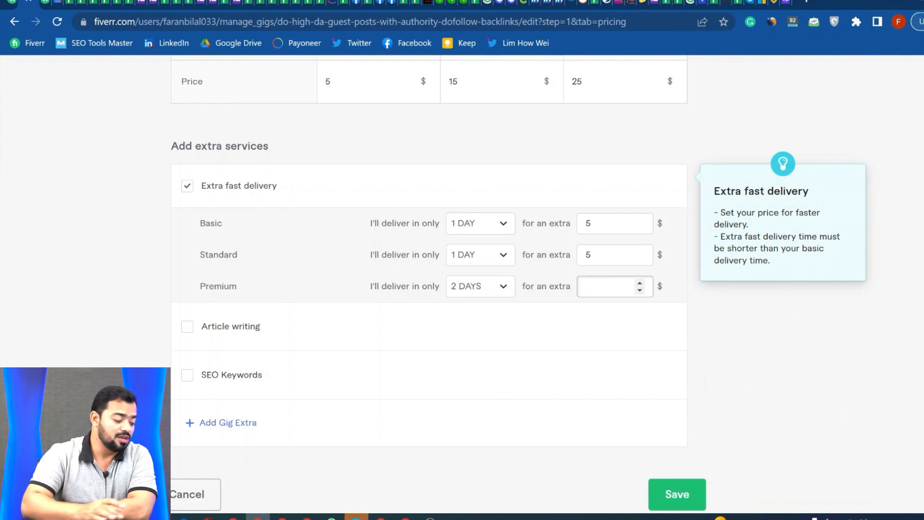
{"action": "type", "text": "10"}
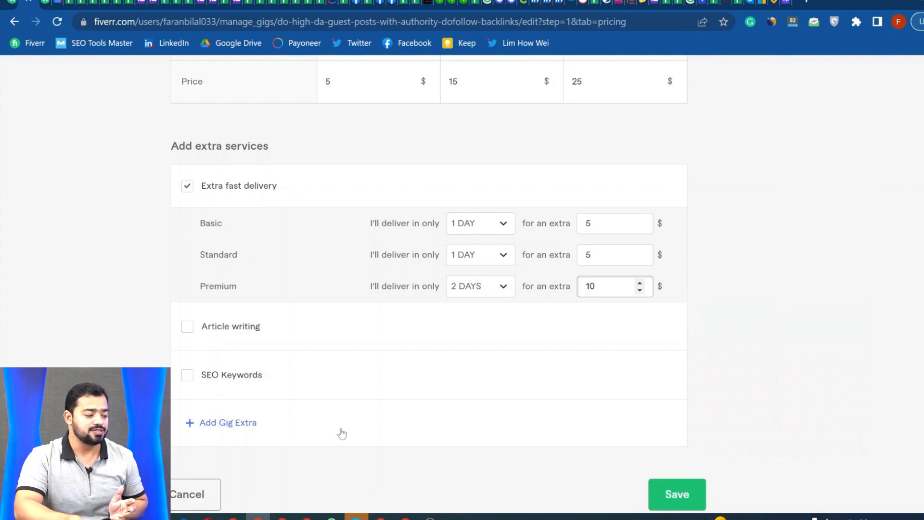
Save the gig's scope and pricing and open its description and FAQ section
{"action": "scroll", "coordinate": [342, 433], "scroll_direction": "down", "scroll_amount": 1}
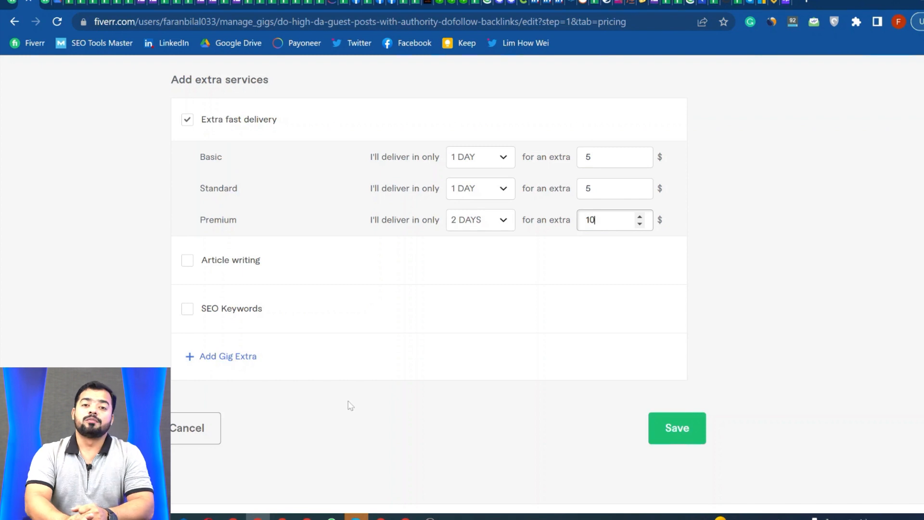
{"action": "left_click", "coordinate": [681, 439]}
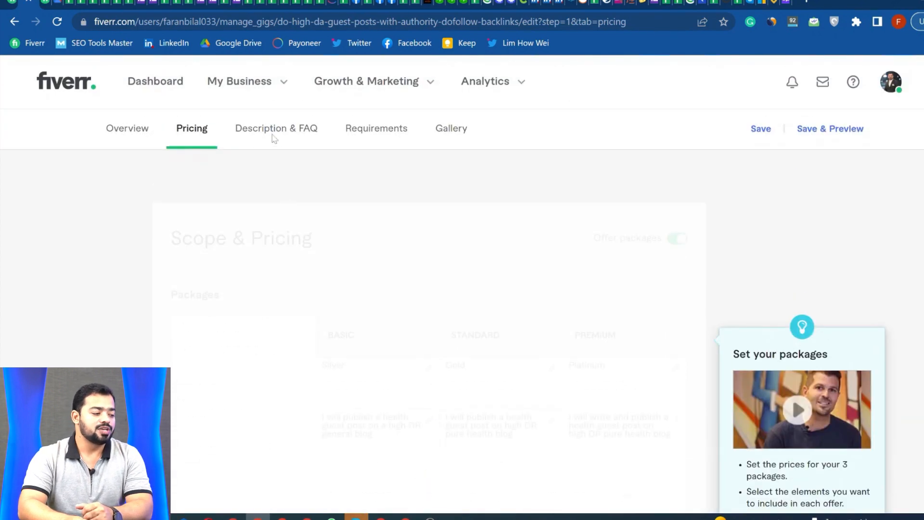
{"action": "left_click", "coordinate": [284, 138]}
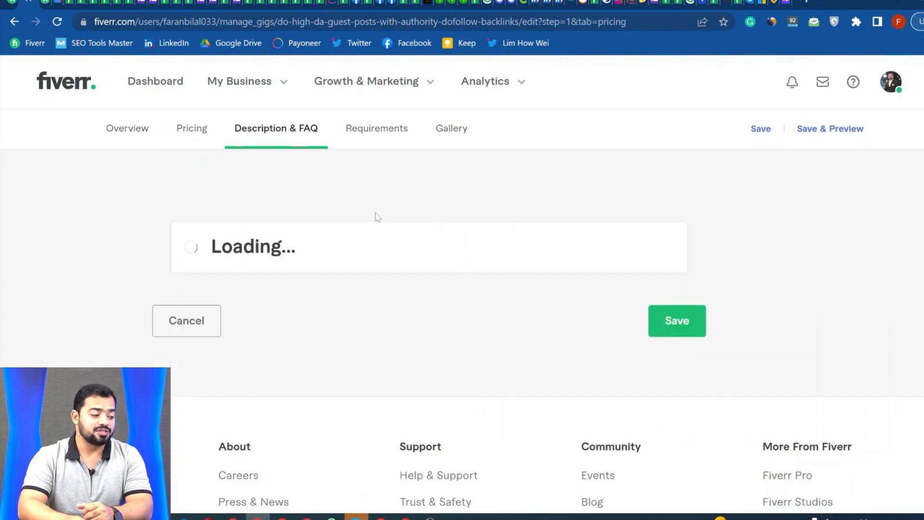